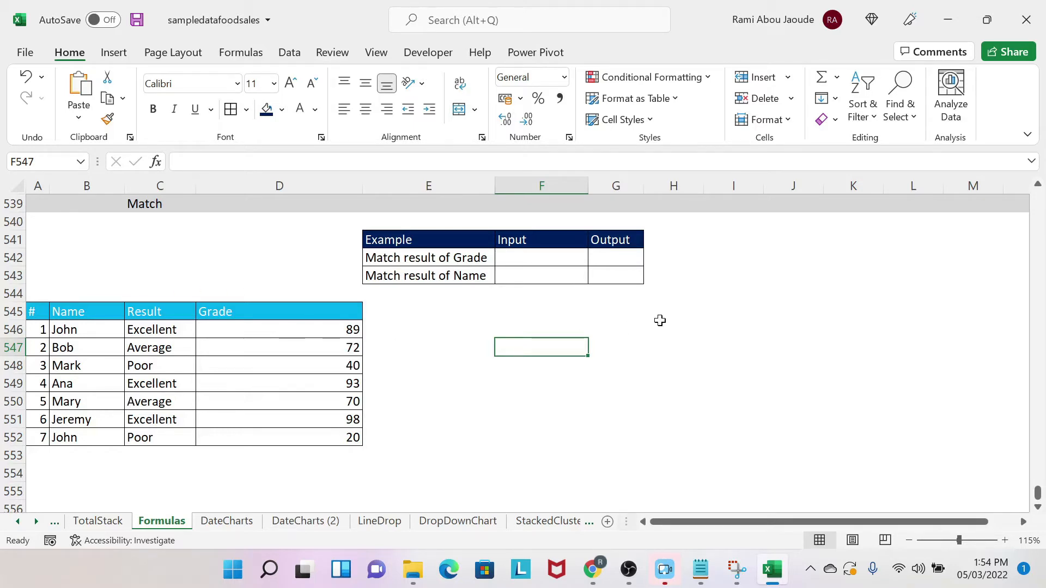
Step: Enter the formula =VLOOKUP(B547,B545:D552,3,false) in cell F546 to look up the grade of the second person
drag(73, 311, 271, 433)
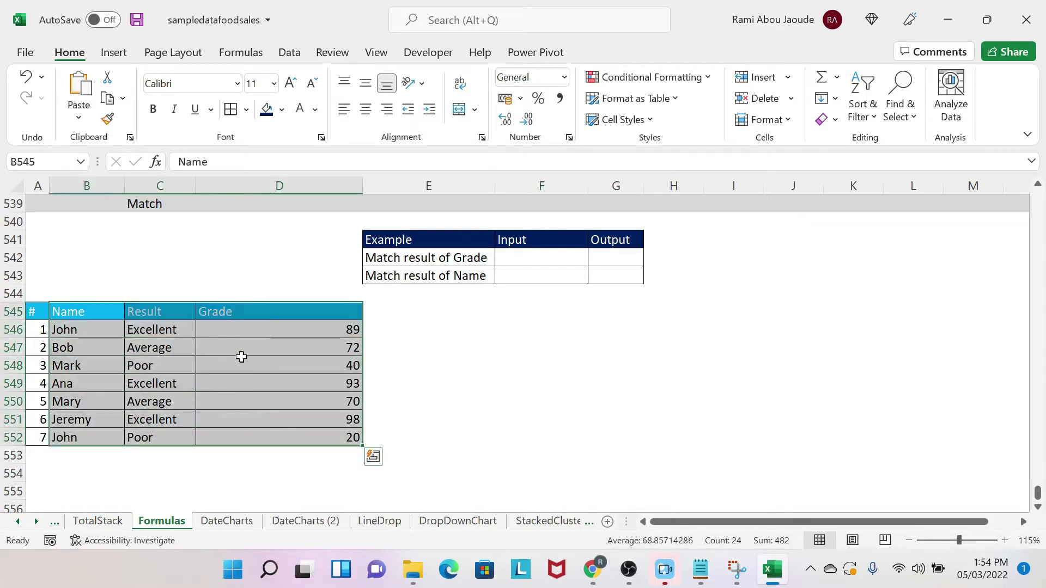
click(492, 316)
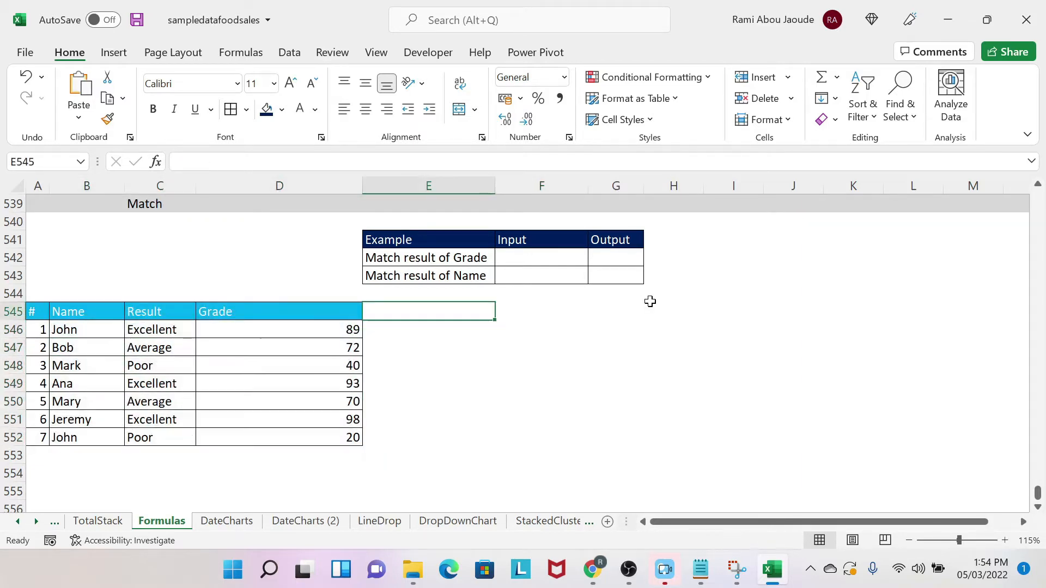
key(Right)
key(Down)
text(=vlook)
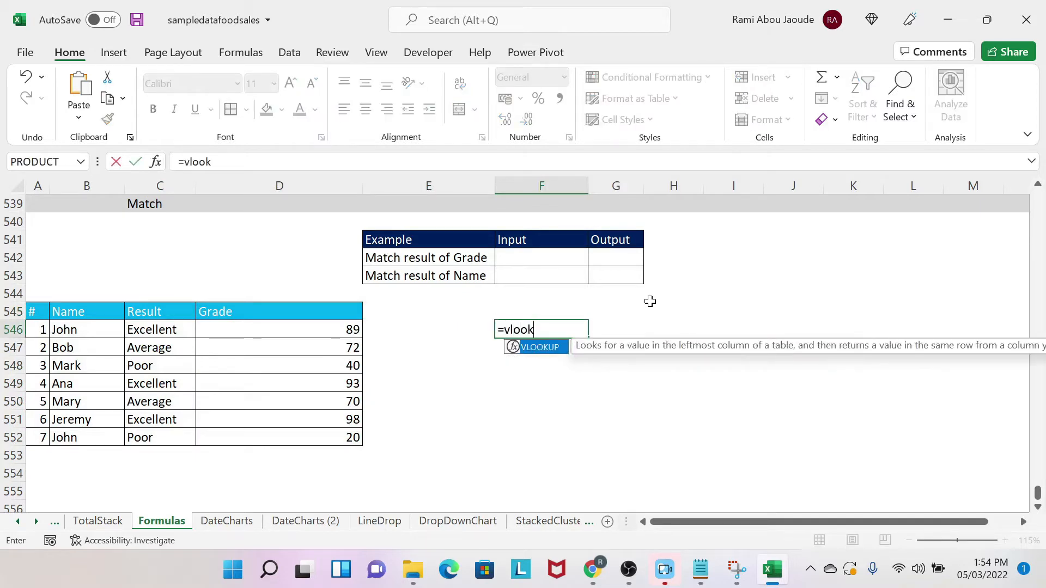
key(Tab)
click(108, 347)
text(,)
drag(94, 311, 277, 434)
text(,)
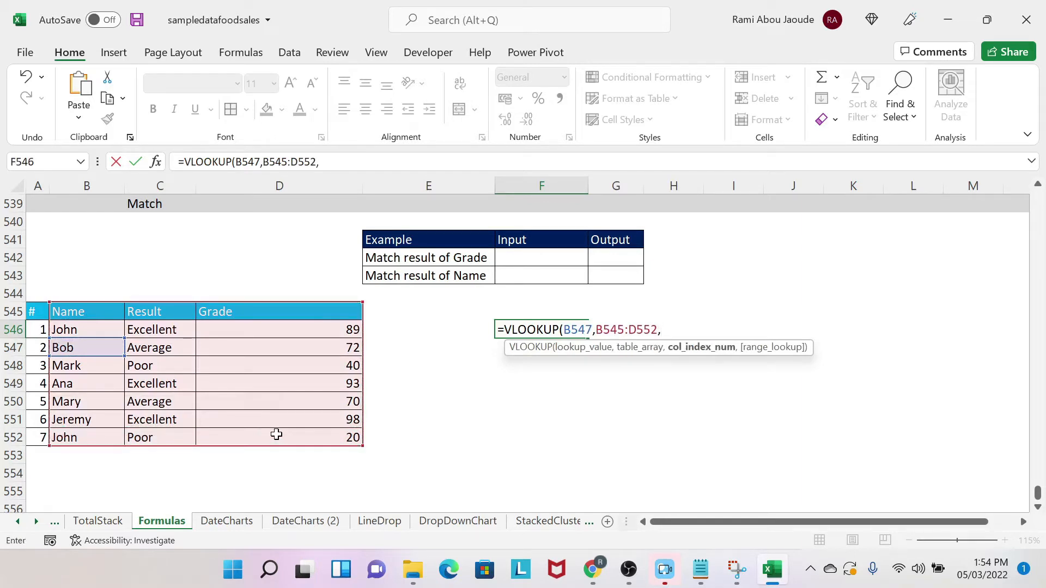
text(3)
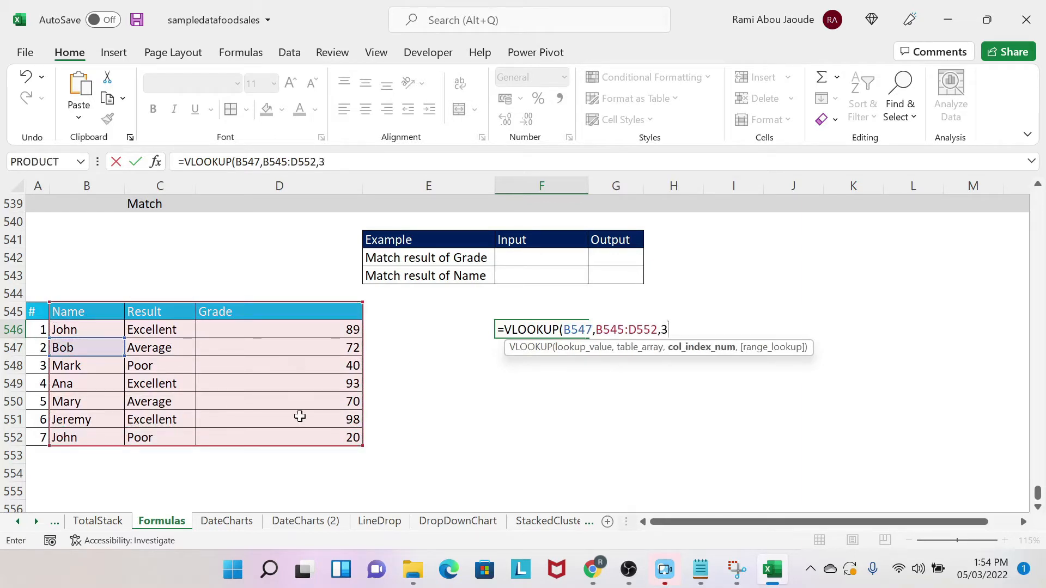
text(,false)
key(Return)
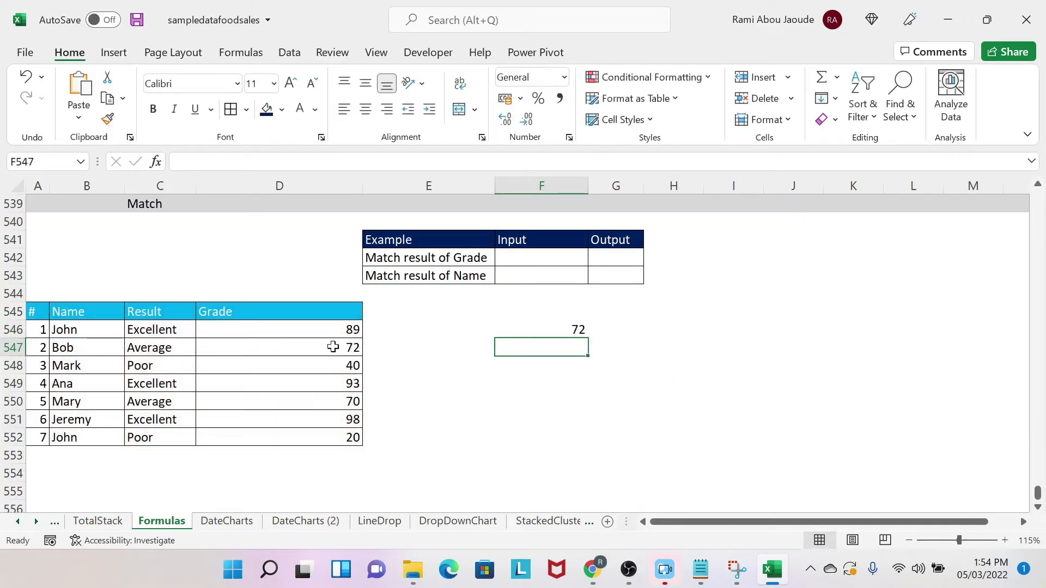
click(333, 347)
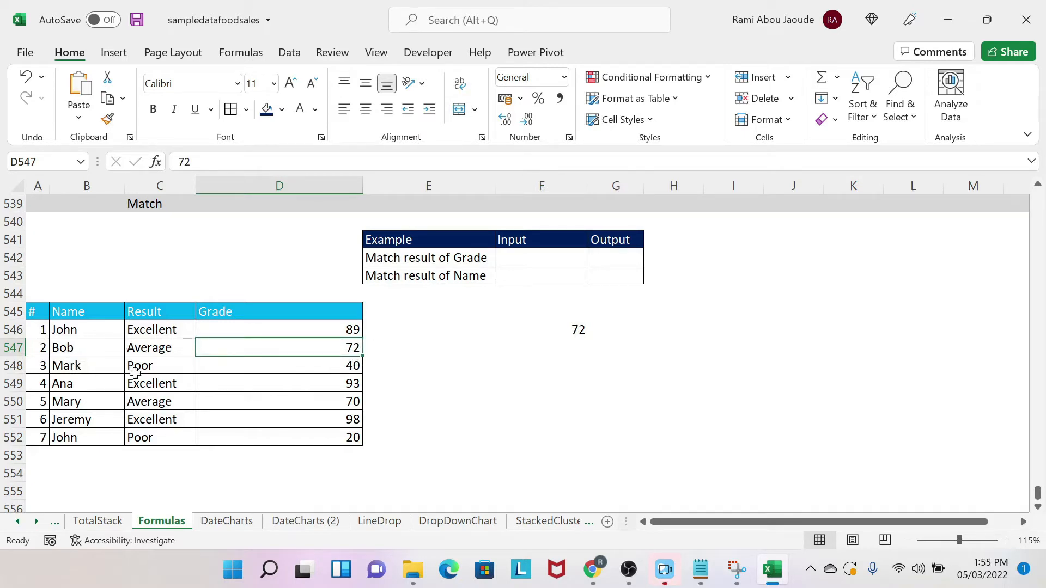
Step: Copy the Name column B545:B552 beside the Grade column, starting at cell E545
drag(110, 315, 87, 440)
key(ctrl+c)
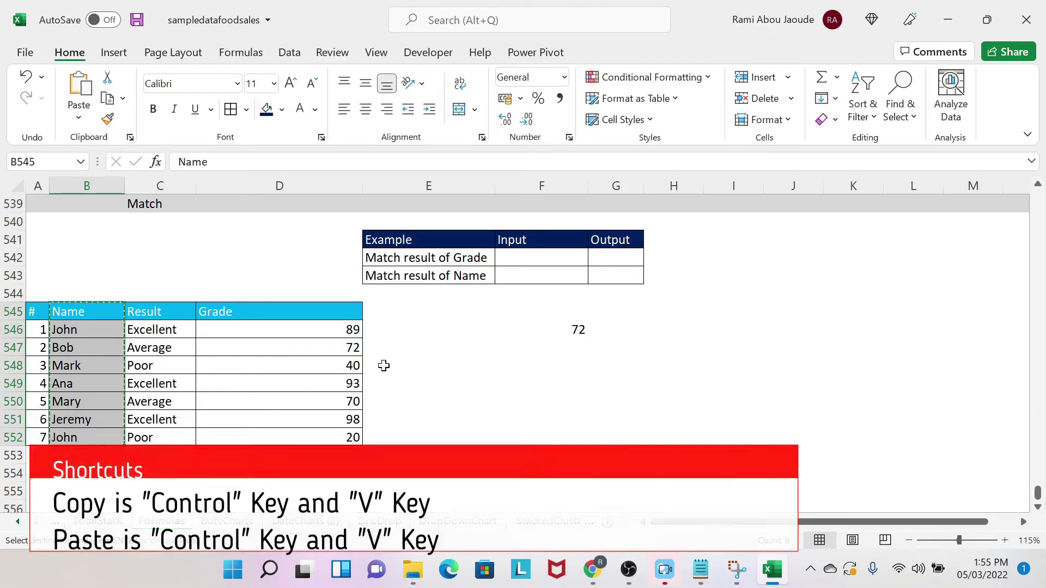
click(387, 311)
key(ctrl+v)
Step: Enter the formula =VLOOKUP(D547,D545:E552,2,false) in cell F547 to look up the name from the grade
click(582, 350)
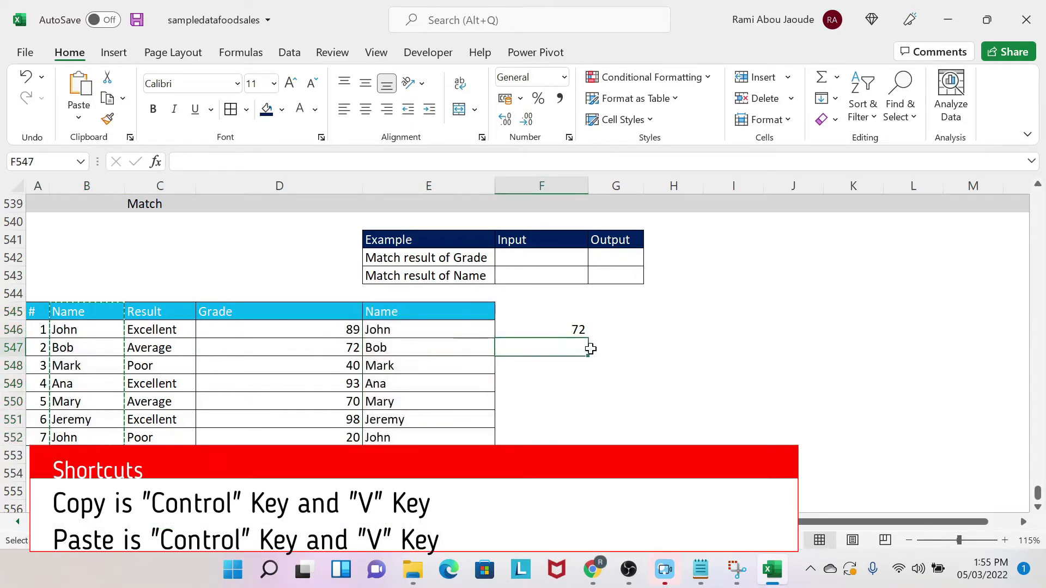
text(=vloo)
key(Tab)
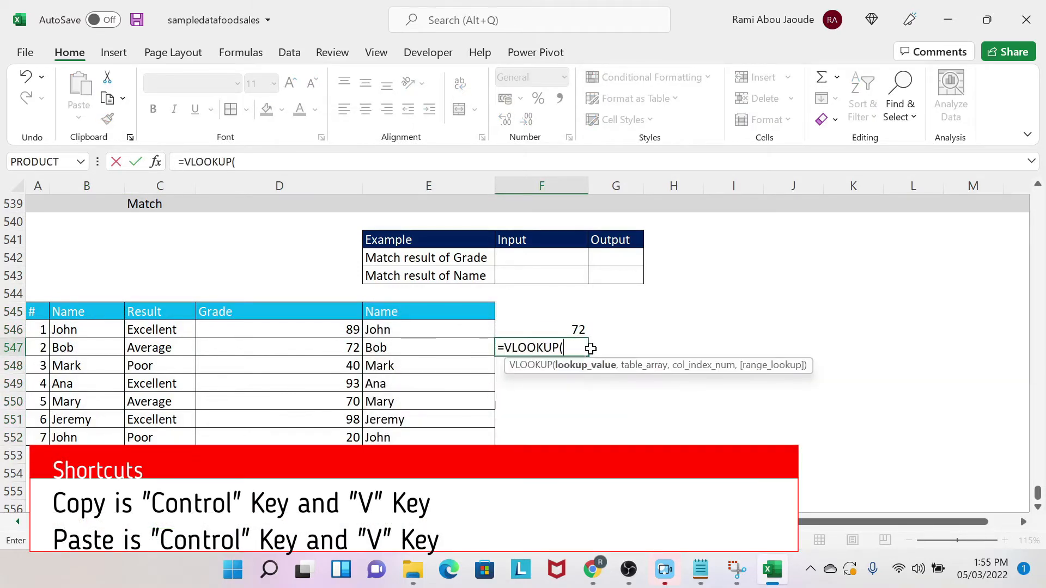
click(319, 349)
text(,)
drag(327, 308, 433, 437)
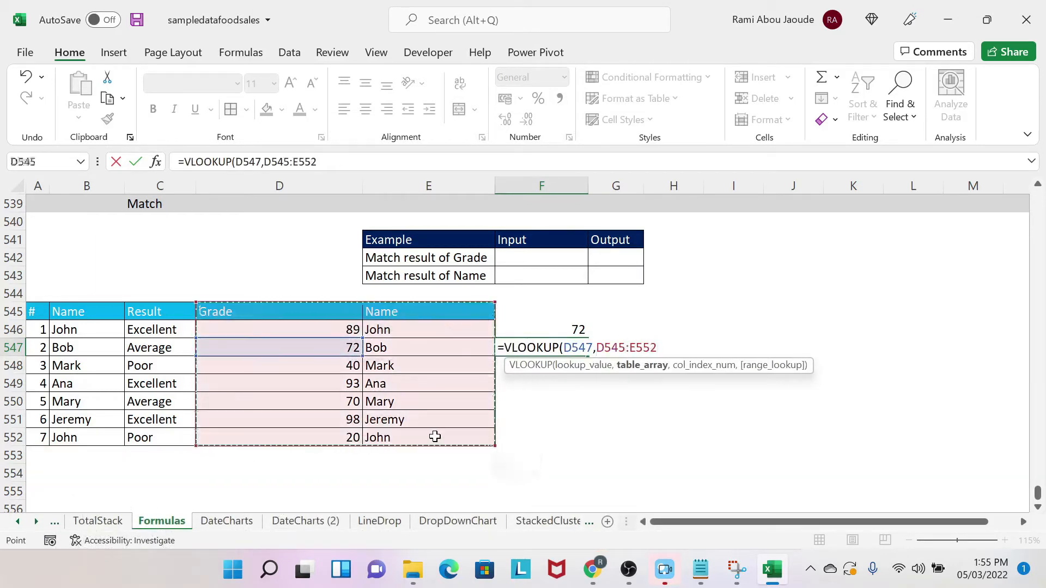
text(,)
text(2,false)
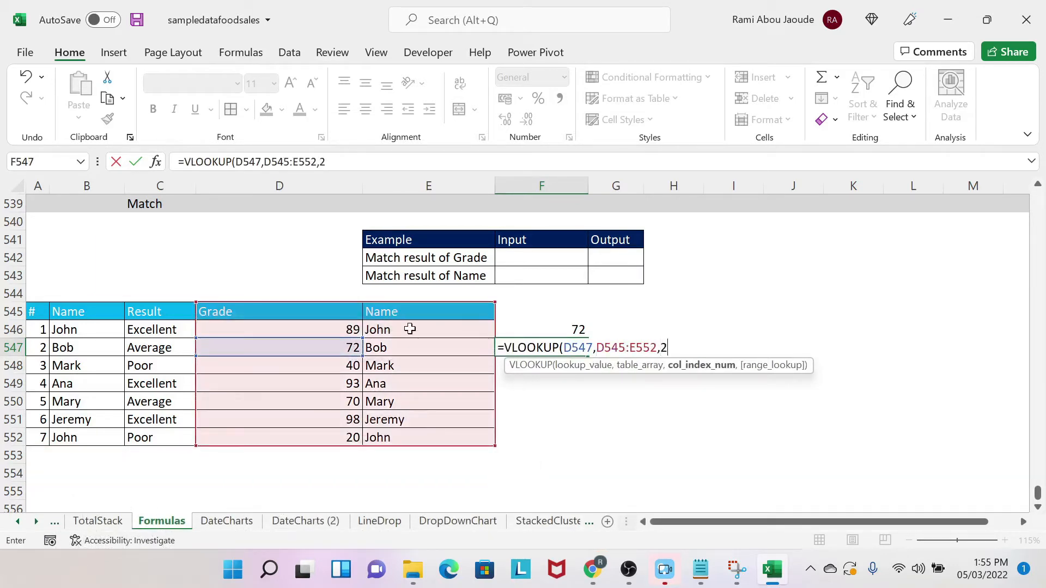
key(Return)
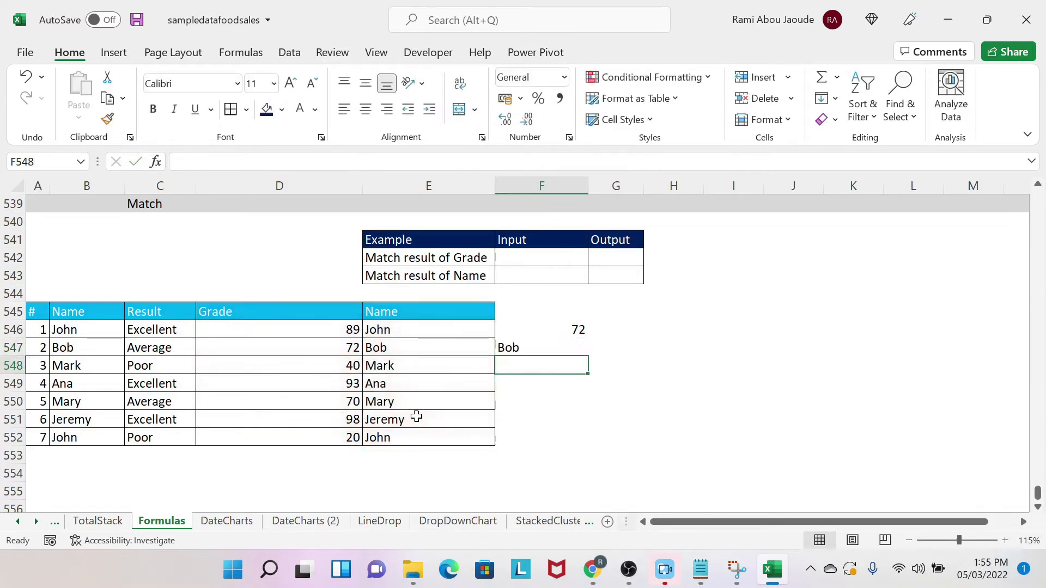
Step: Clear the copied Name column and both VLOOKUP trial formulas from the range E545:G552
mouse_move(615, 310)
mouse_down()
mouse_move(615, 438)
mouse_move(396, 442)
mouse_up()
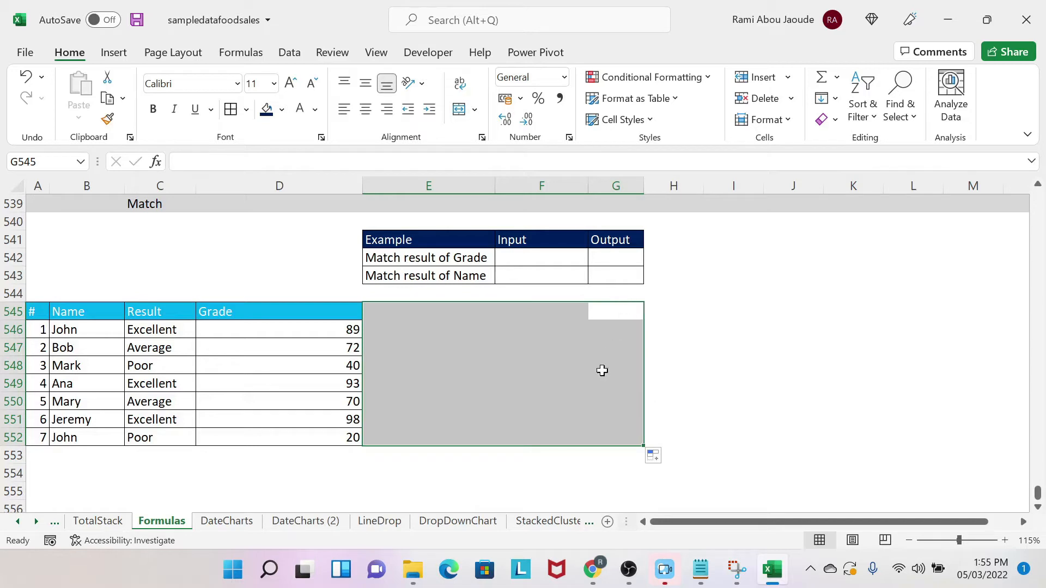
click(608, 349)
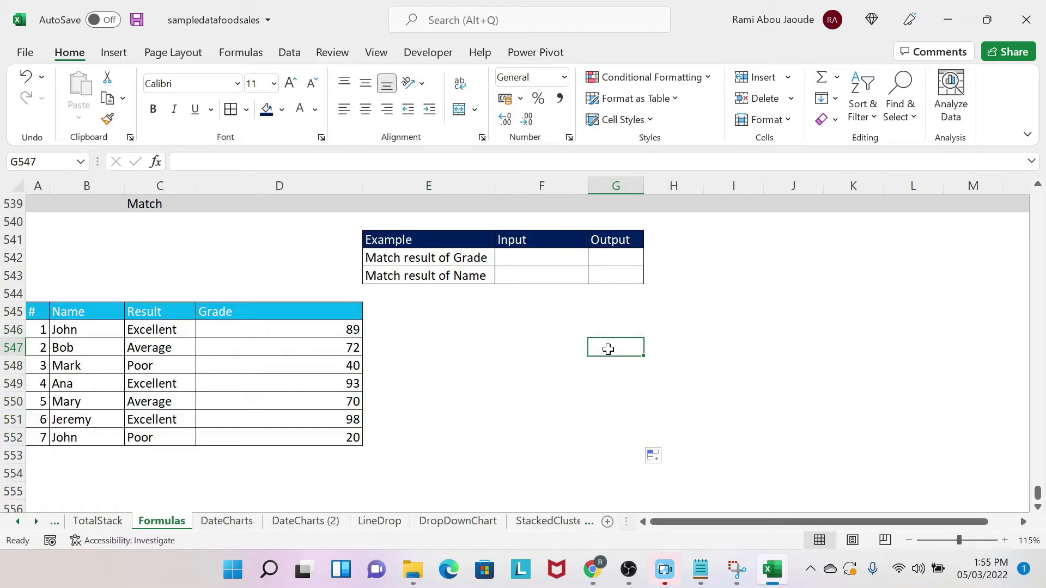
click(525, 257)
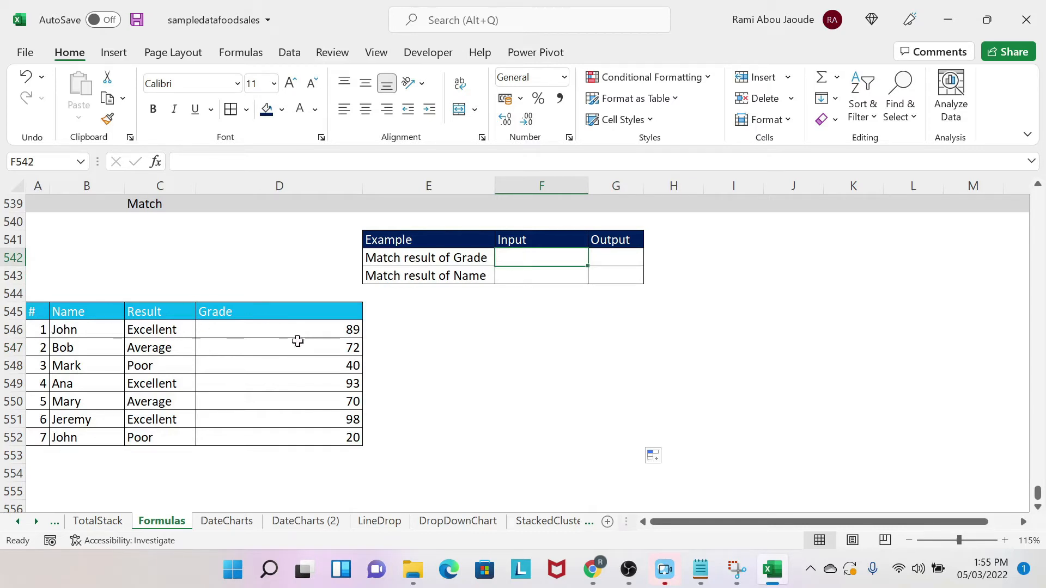
click(288, 351)
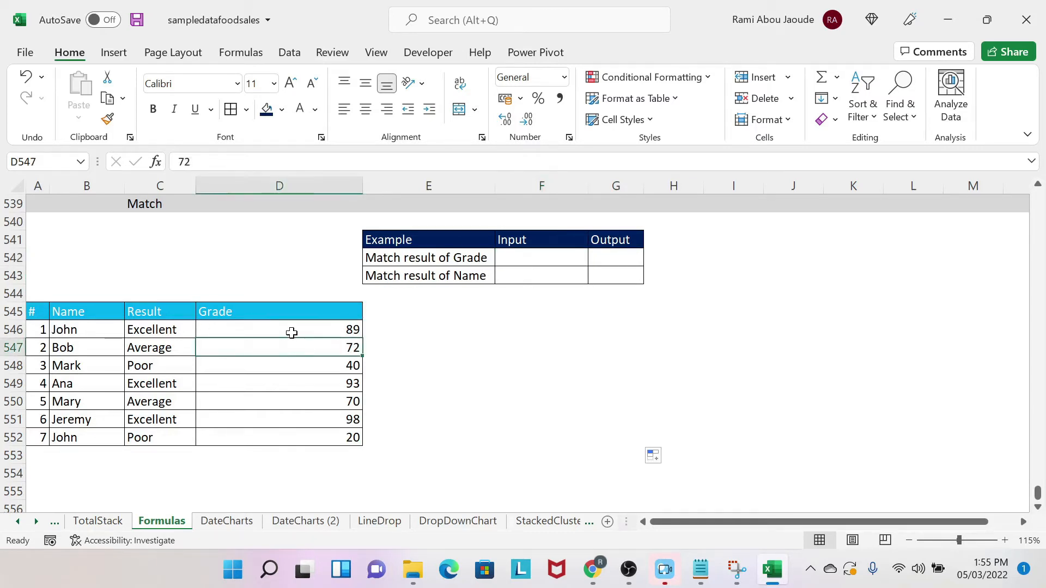
click(518, 291)
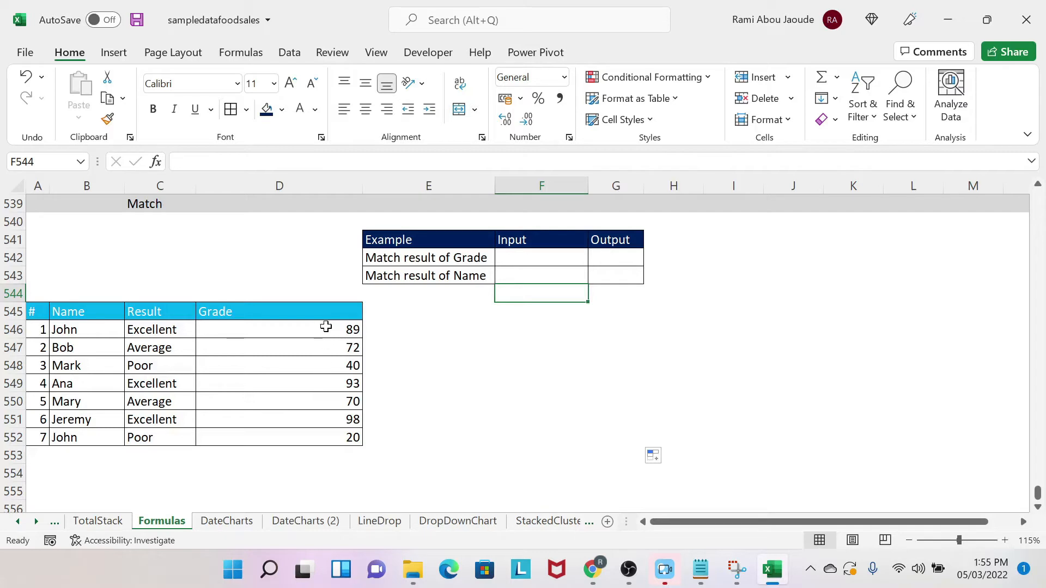
drag(325, 327, 327, 436)
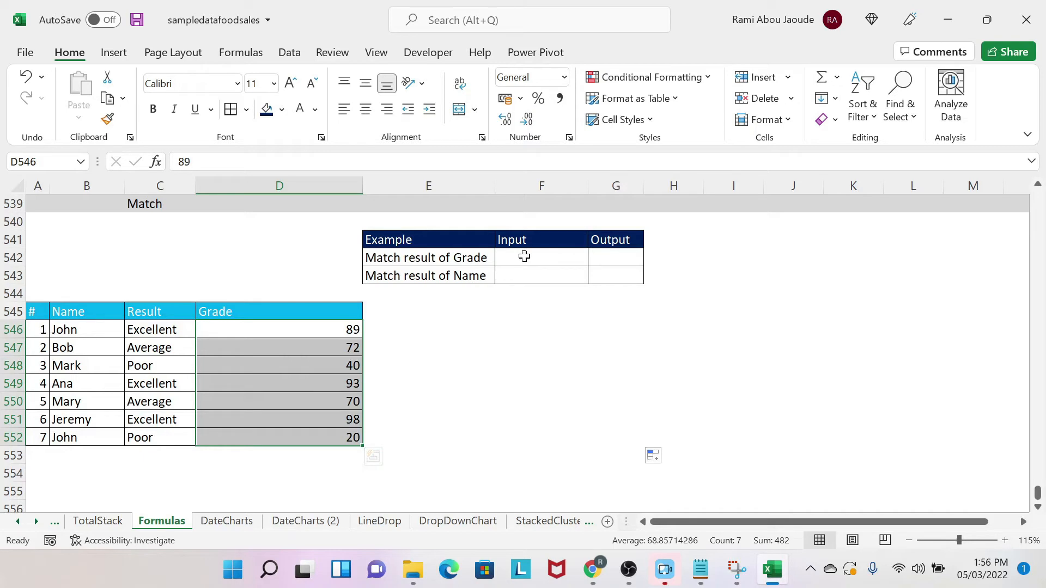
Step: Add a List data validation to the grade input cell F542 with =$D$546:$D$552 as its source
click(524, 256)
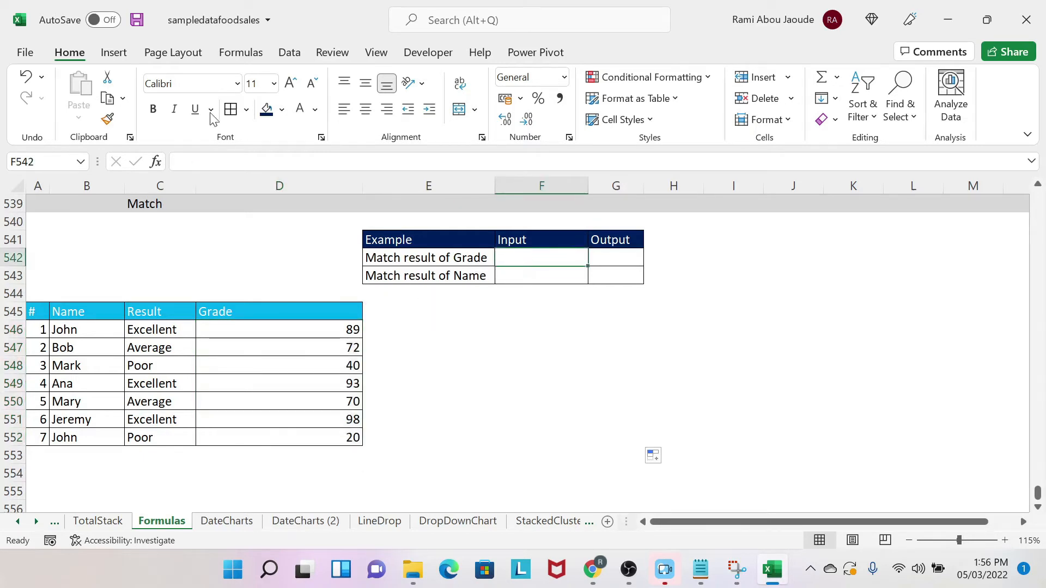
click(290, 52)
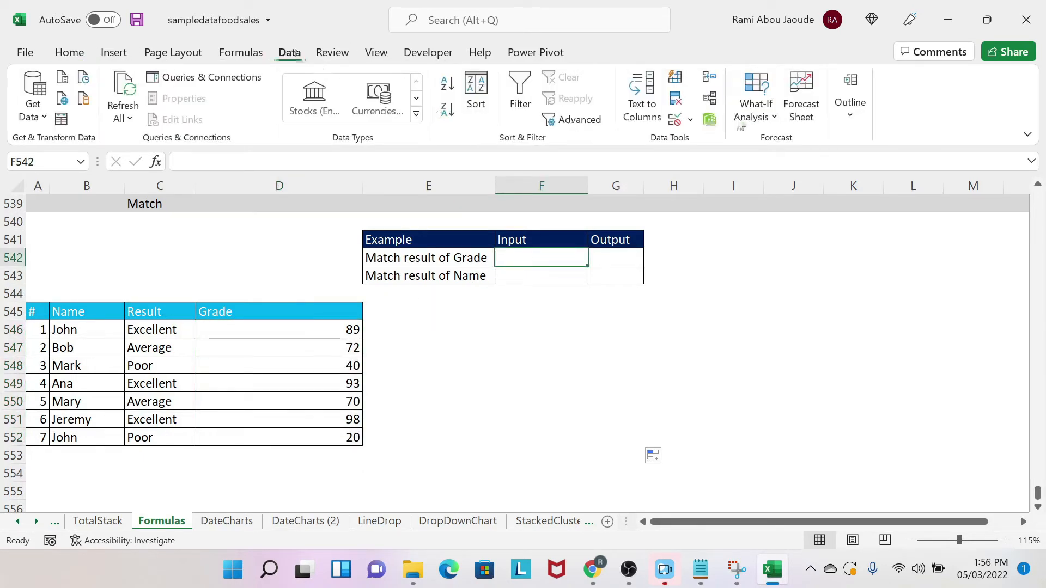
click(675, 119)
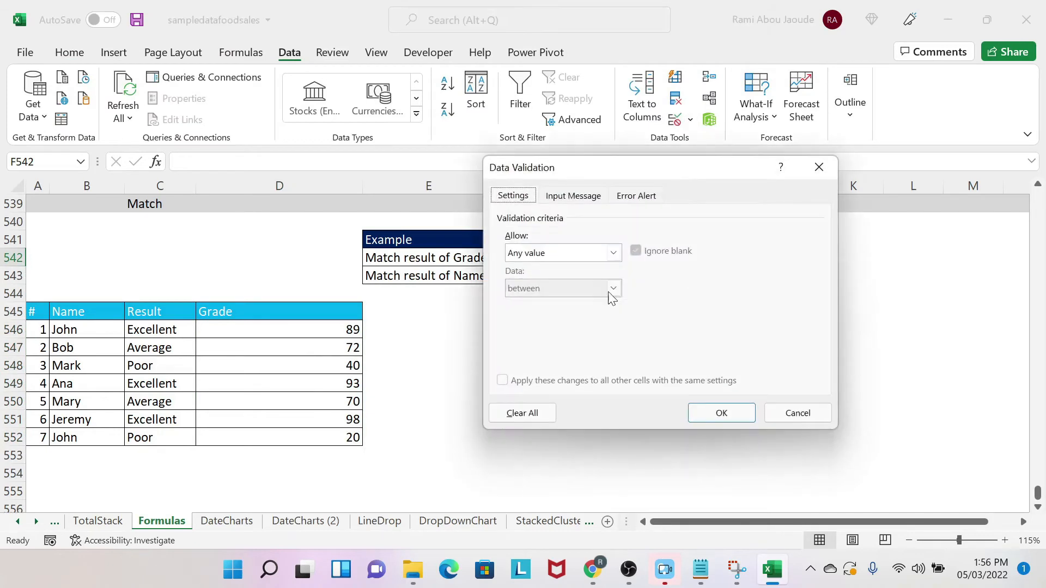
click(614, 253)
click(551, 301)
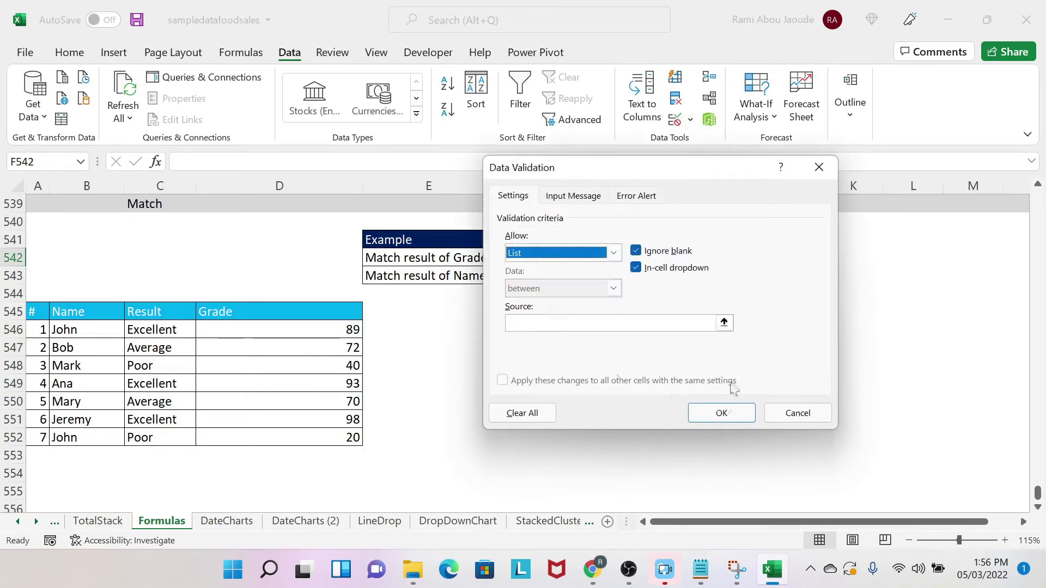
click(724, 324)
drag(335, 330, 319, 436)
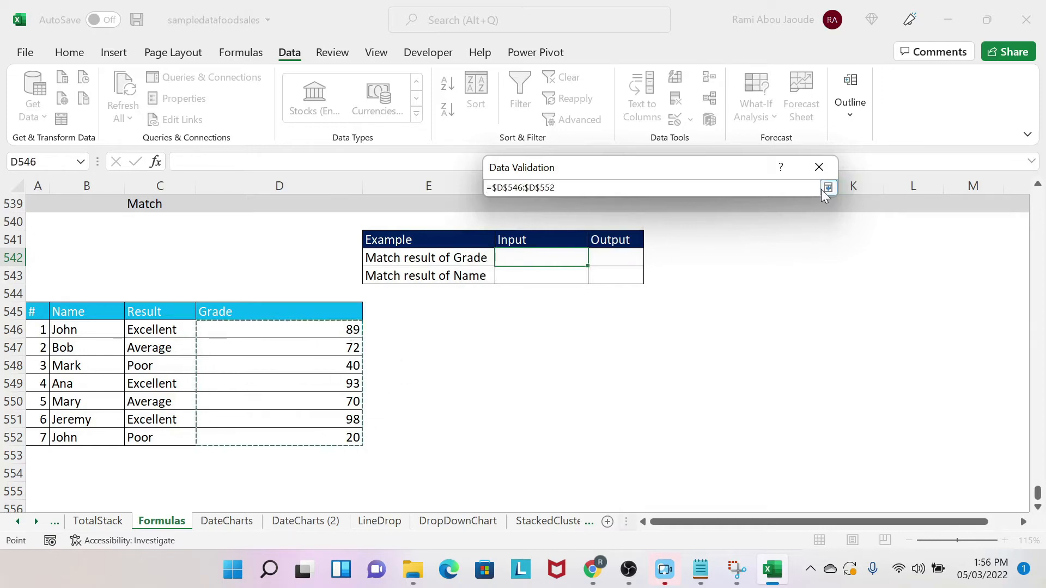
click(827, 188)
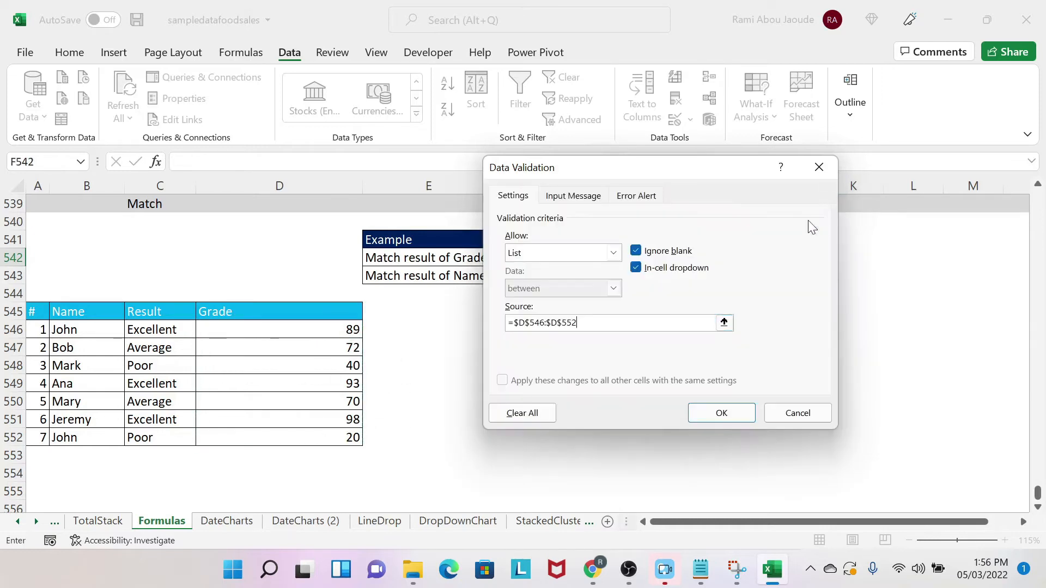
click(720, 413)
click(595, 258)
key(Escape)
Step: Add a List data validation to the name input cell F543 with =$B$546:$B$552 as its source
click(582, 278)
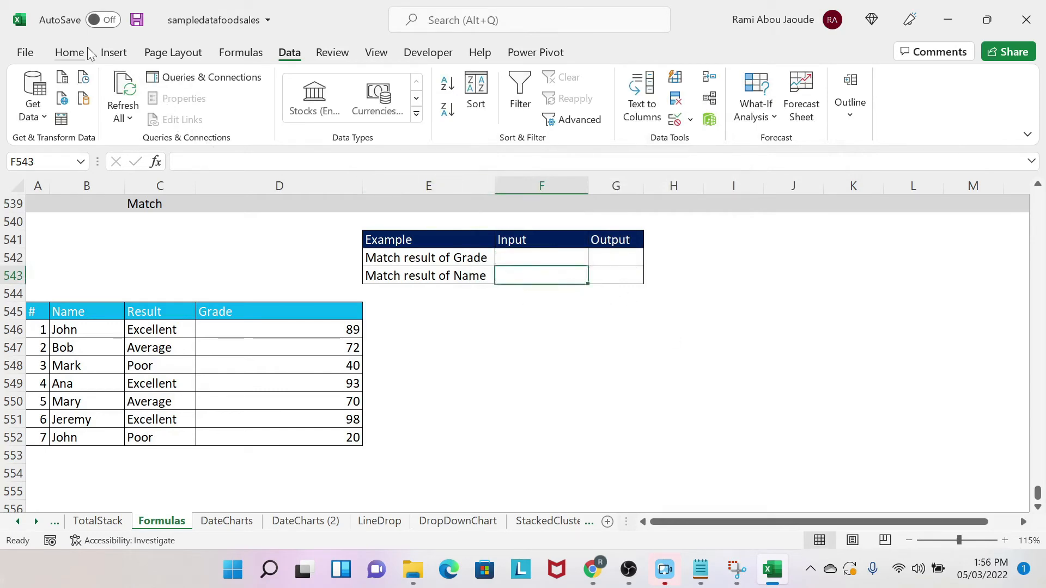
click(675, 119)
click(612, 253)
click(536, 303)
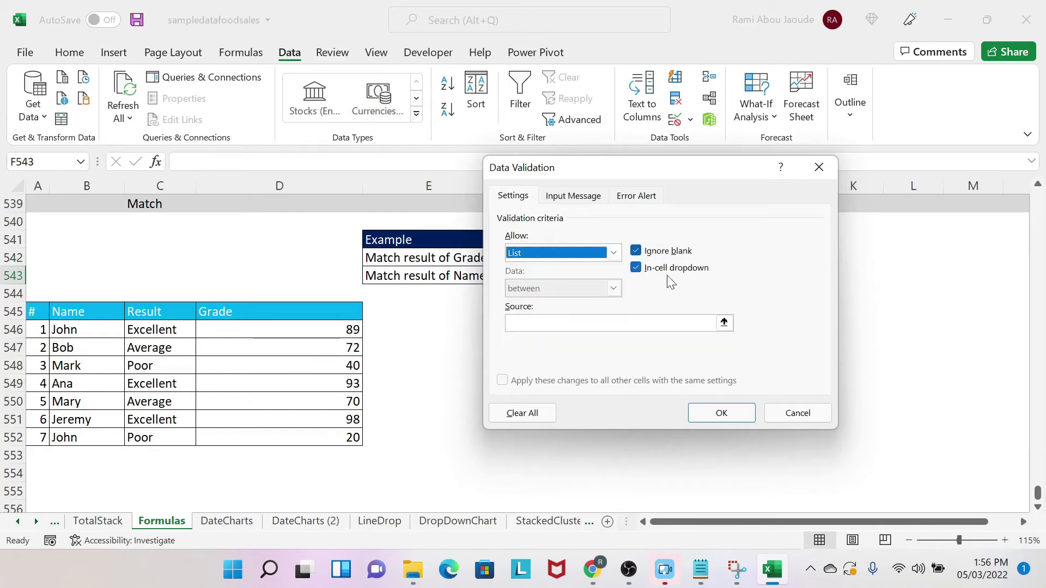
click(724, 322)
drag(93, 327, 82, 438)
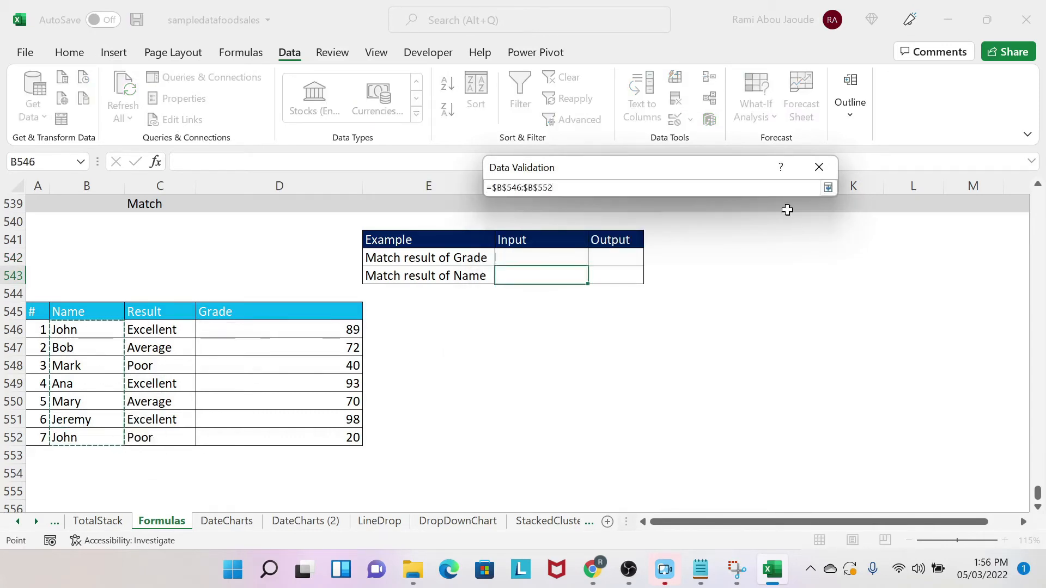
click(827, 187)
click(722, 412)
click(735, 325)
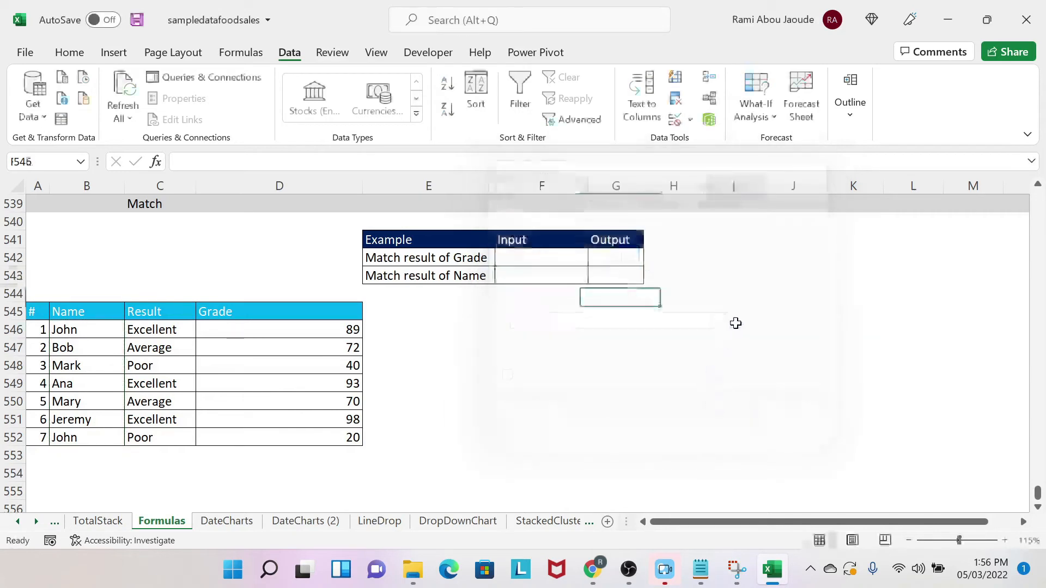
Step: Choose 72 from the dropdown in F542 and the third listed name from the dropdown in F543
click(627, 257)
click(515, 256)
click(595, 258)
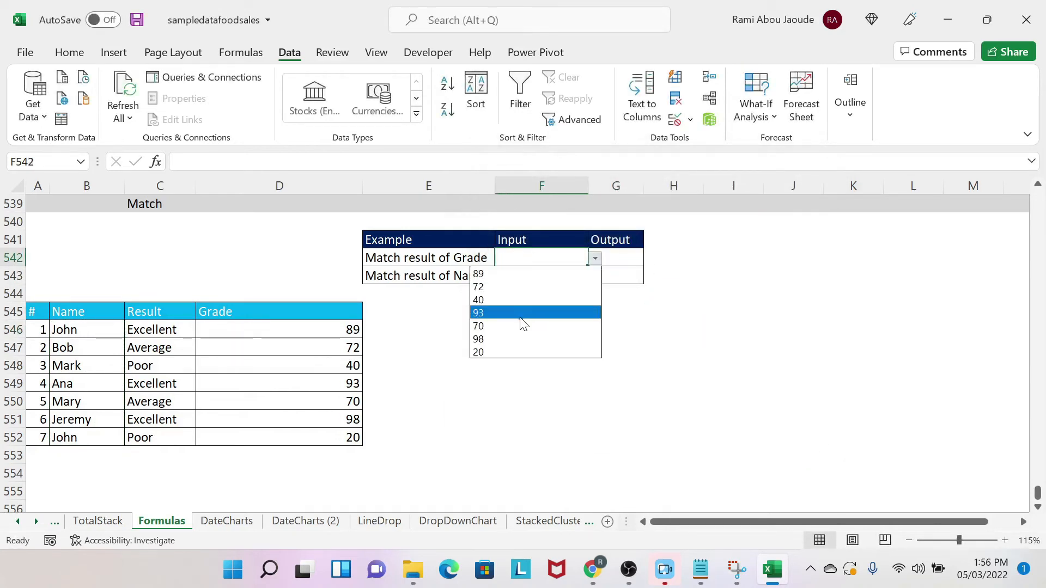
click(518, 290)
click(566, 281)
click(595, 276)
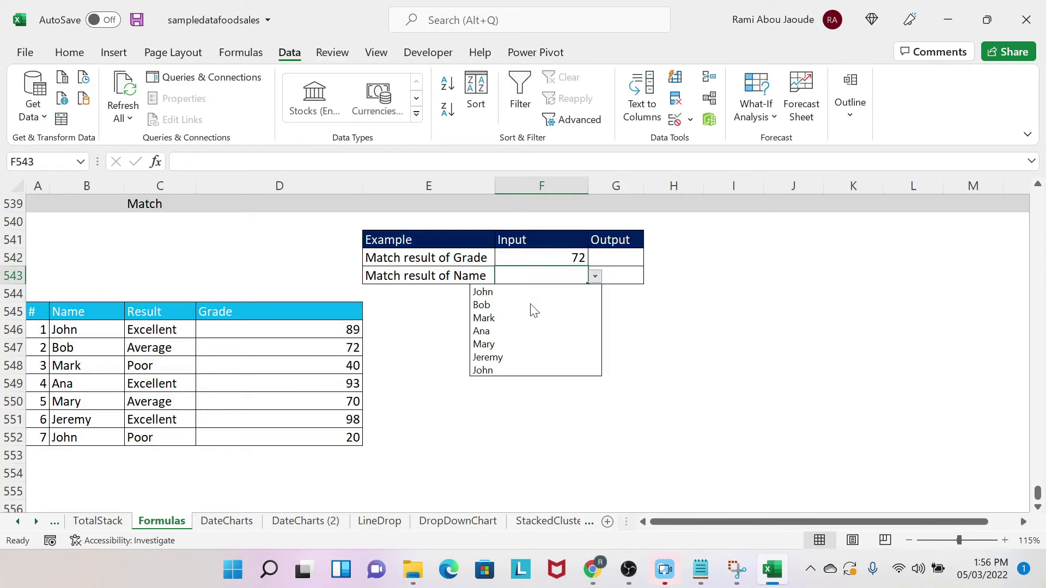
click(499, 319)
Step: Enter =MATCH(F542,D546:D552,0) in G542 to return the grade's position by exact match
click(618, 261)
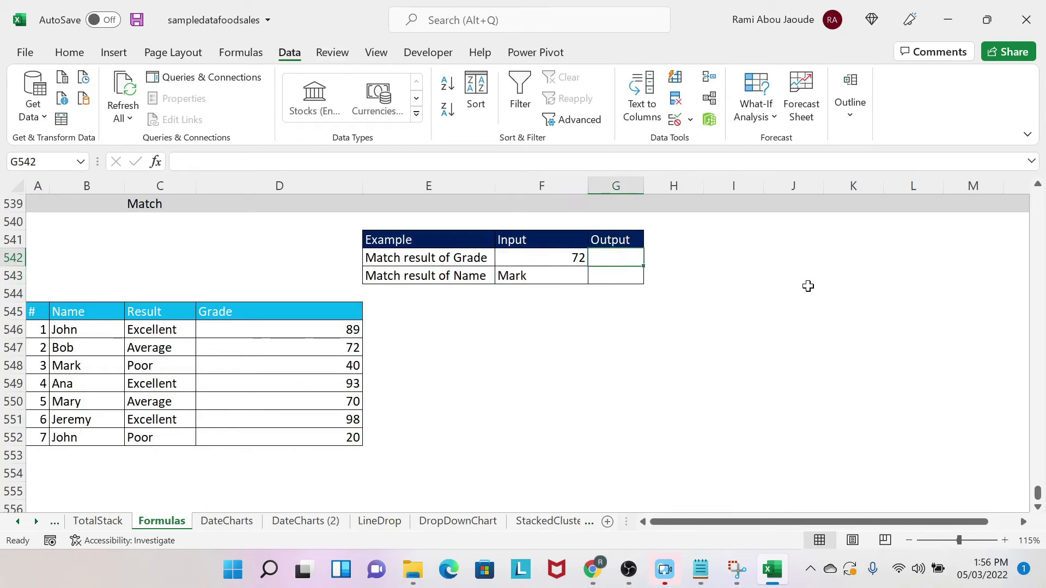
text(=match()
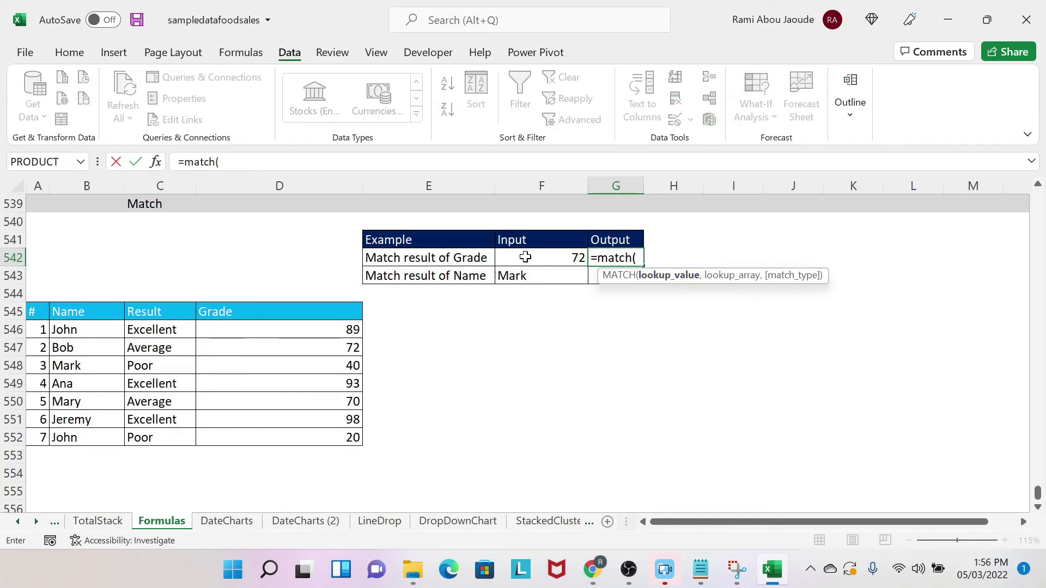
click(525, 257)
text(,)
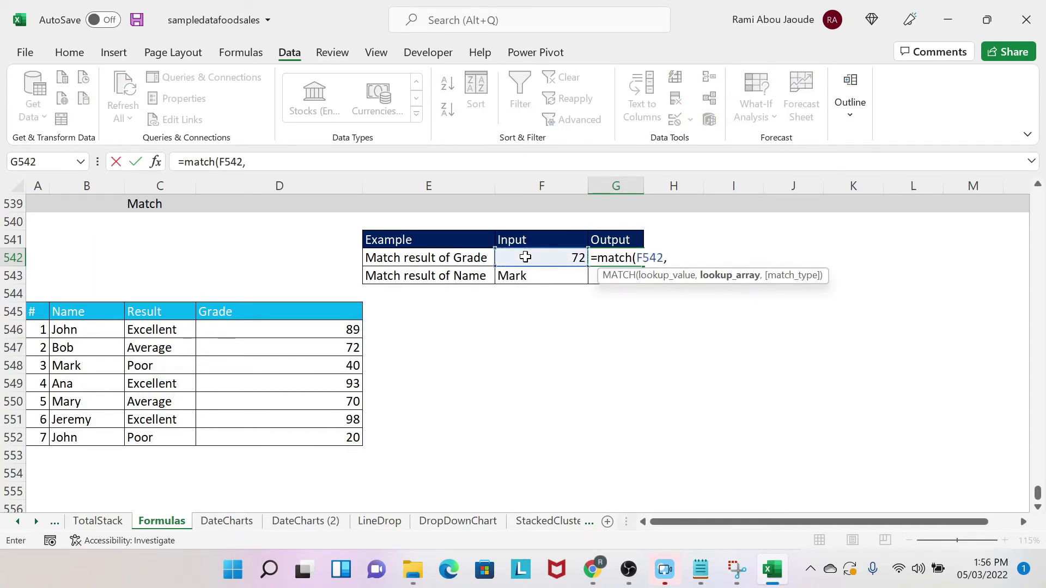
drag(282, 328, 264, 436)
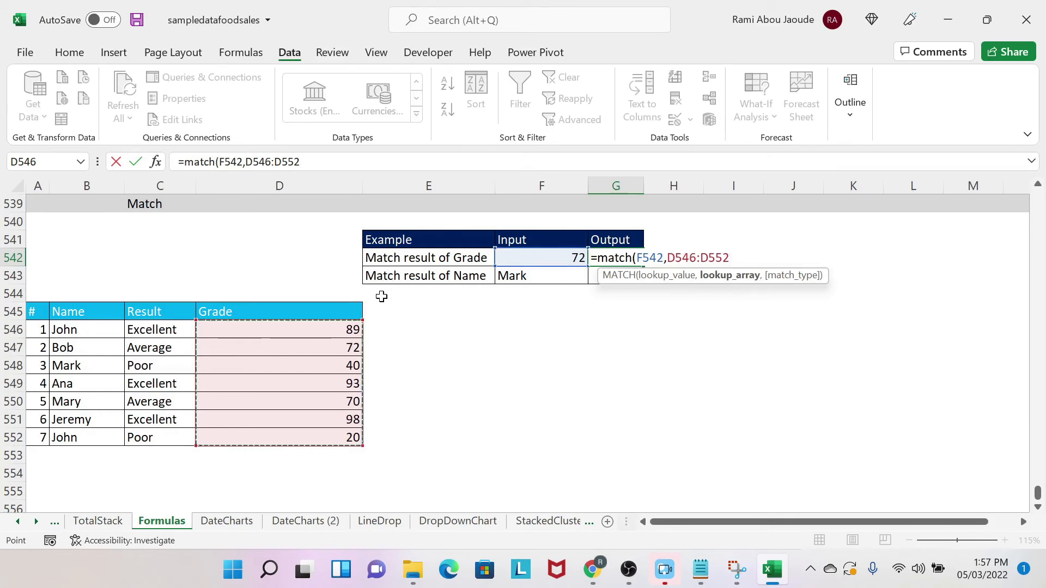
text(,)
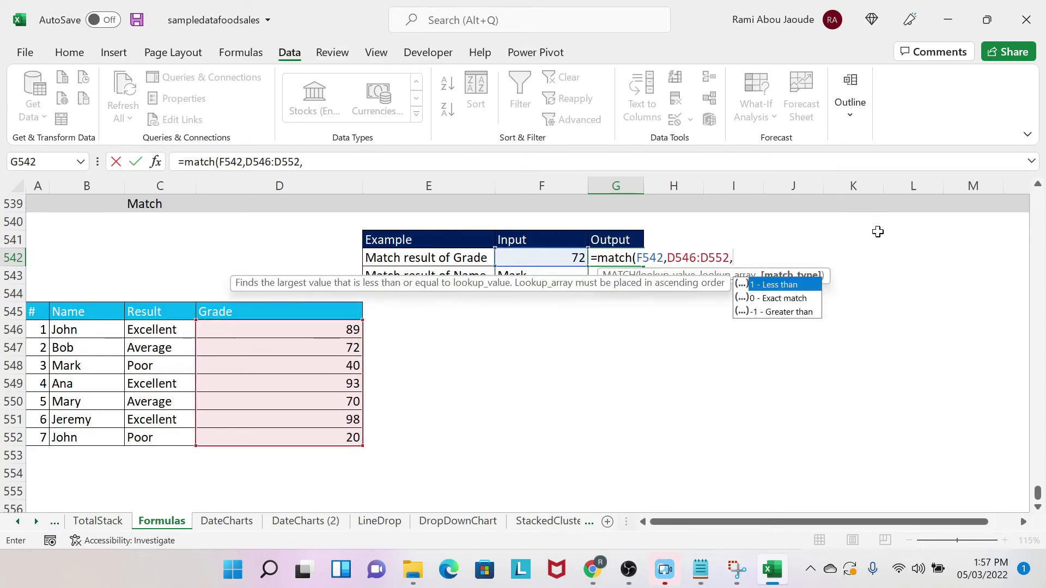
double_click(789, 303)
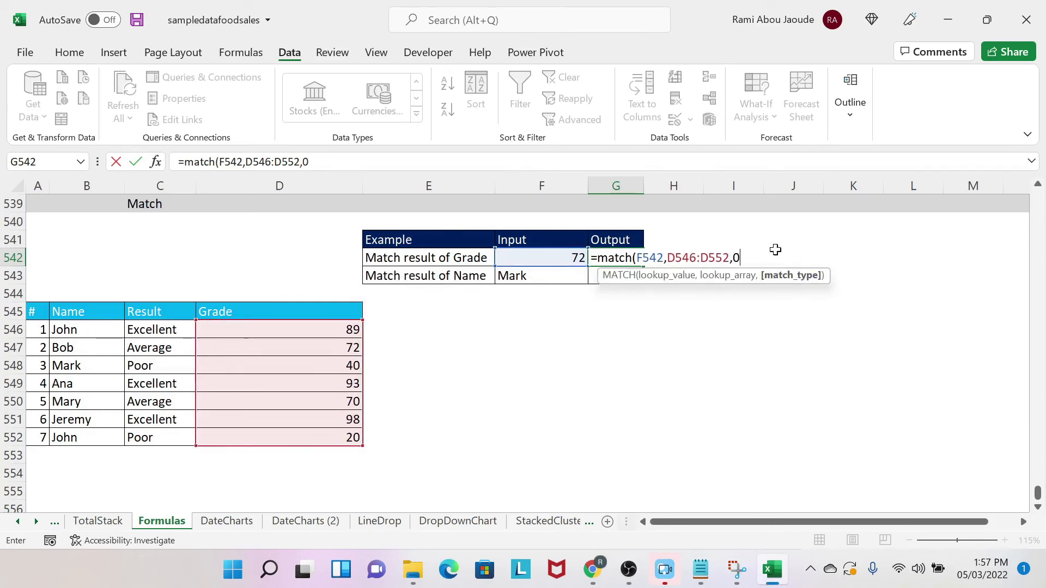
text())
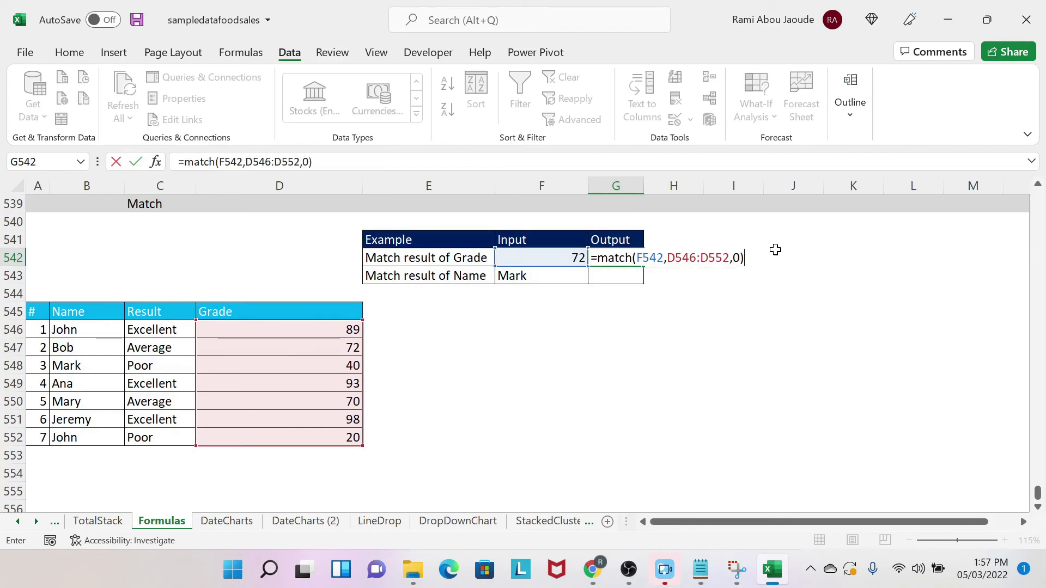
key(Return)
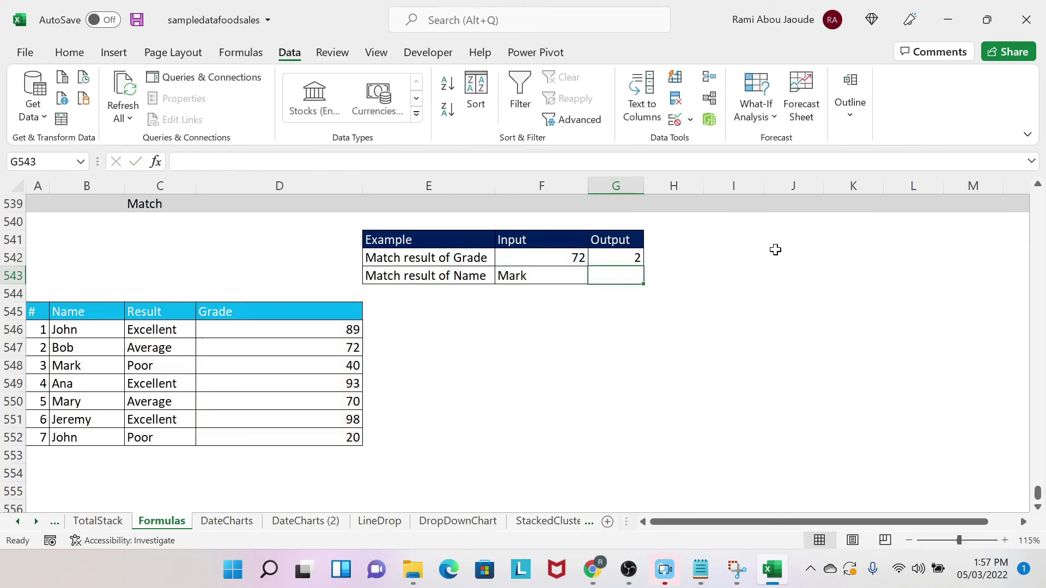
Step: Check the G542 formula against the position of grade 72 in the Grade column, and locate the chosen name in the Name column
click(615, 255)
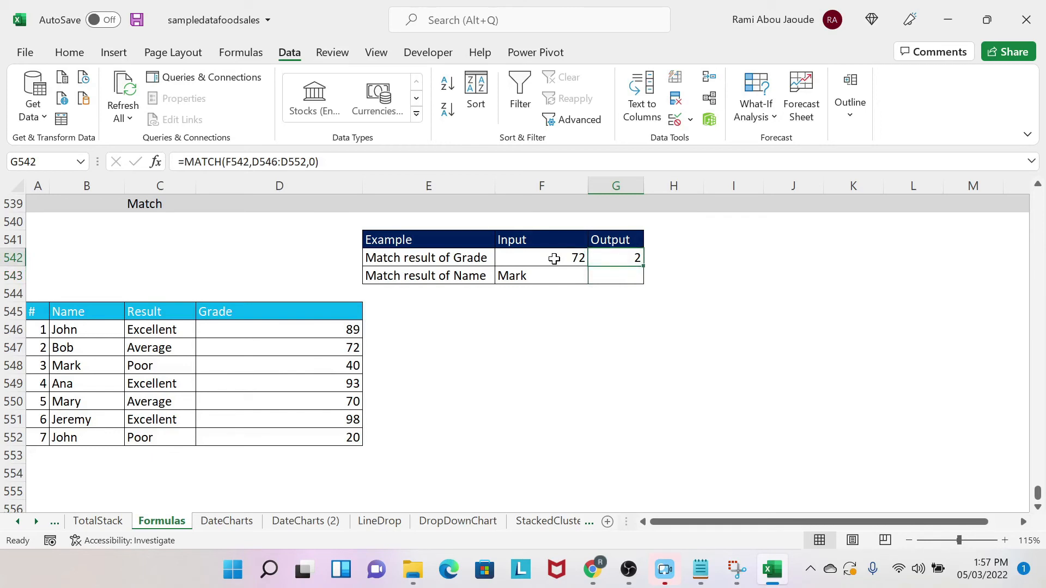
drag(325, 327, 298, 340)
click(334, 344)
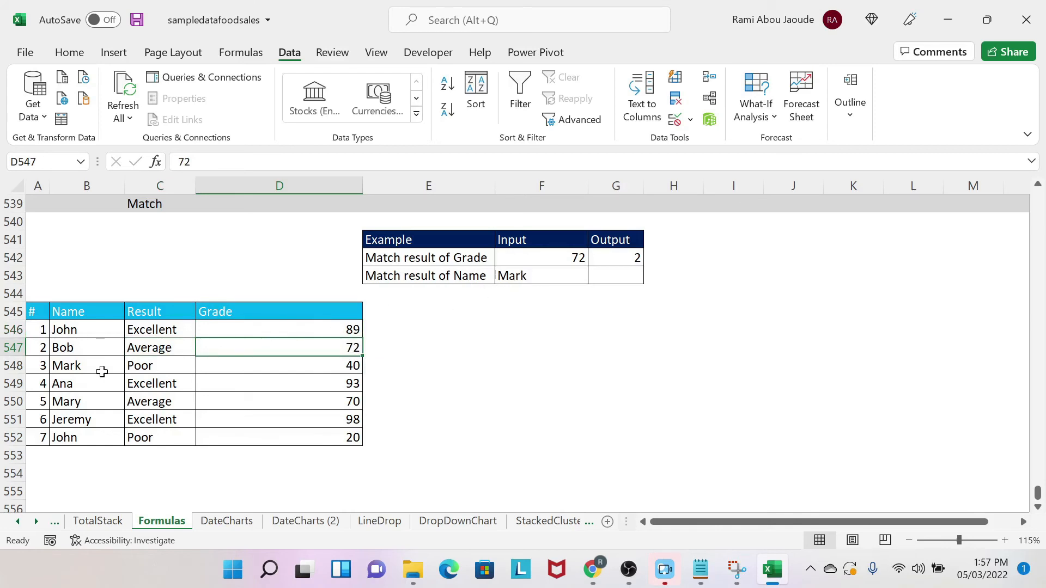
drag(77, 329, 77, 365)
click(52, 362)
Step: Enter =MATCH(F543,B546:B552,0) in G543 to return the name's position by exact match
click(613, 276)
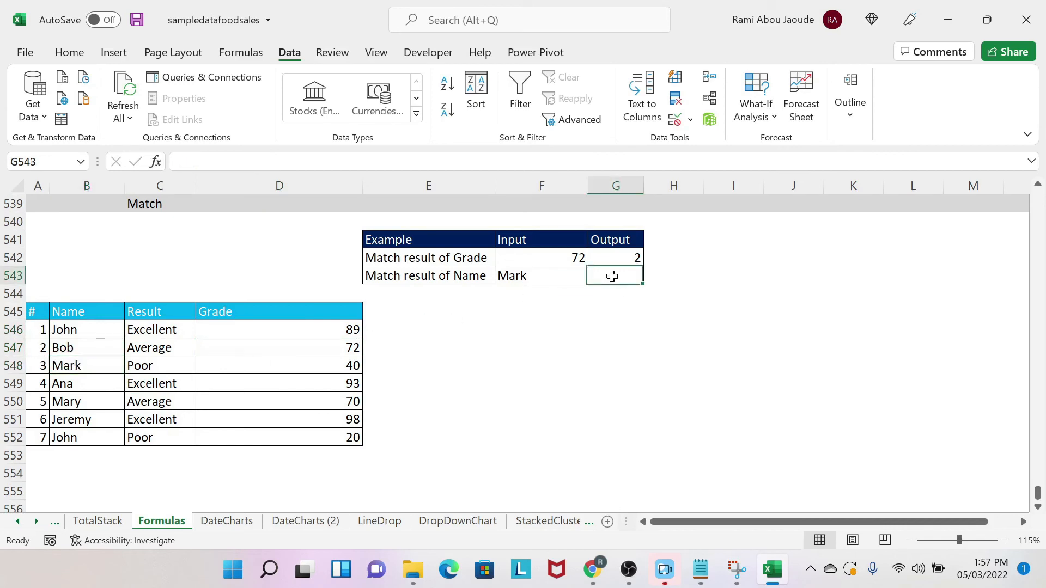
text(=match()
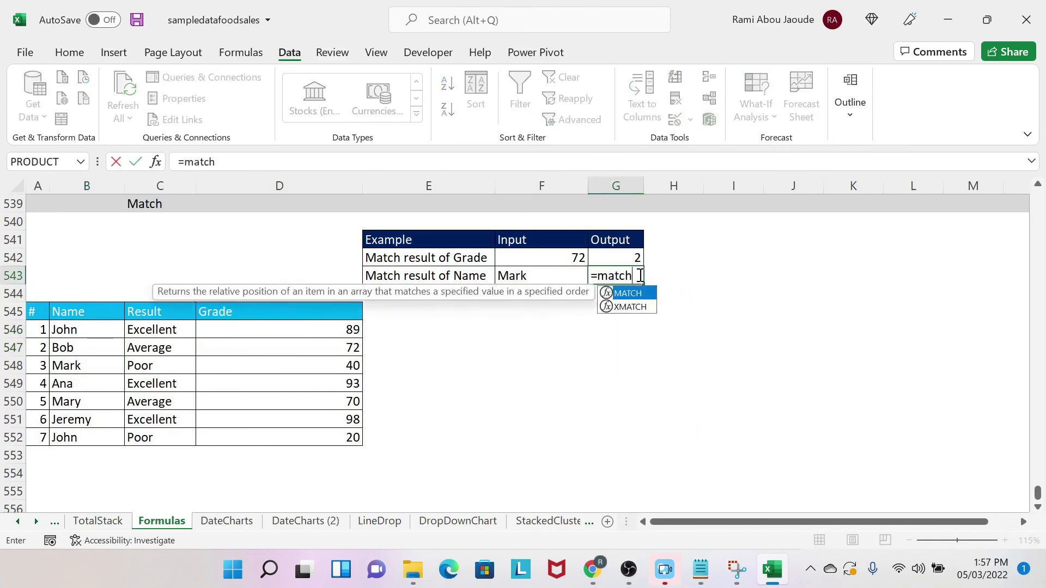
click(526, 272)
text(,)
drag(87, 332, 85, 436)
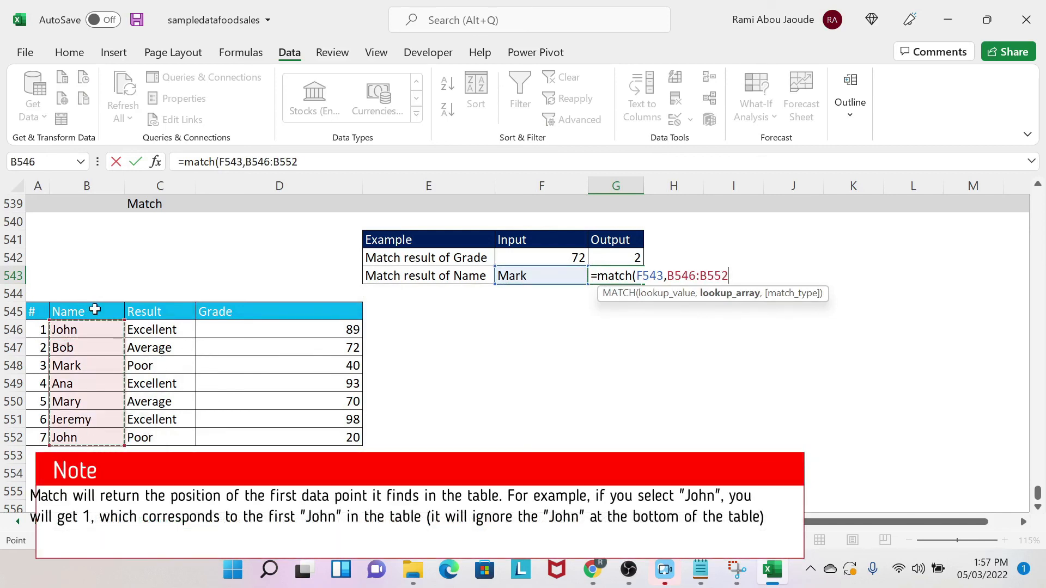
text(,)
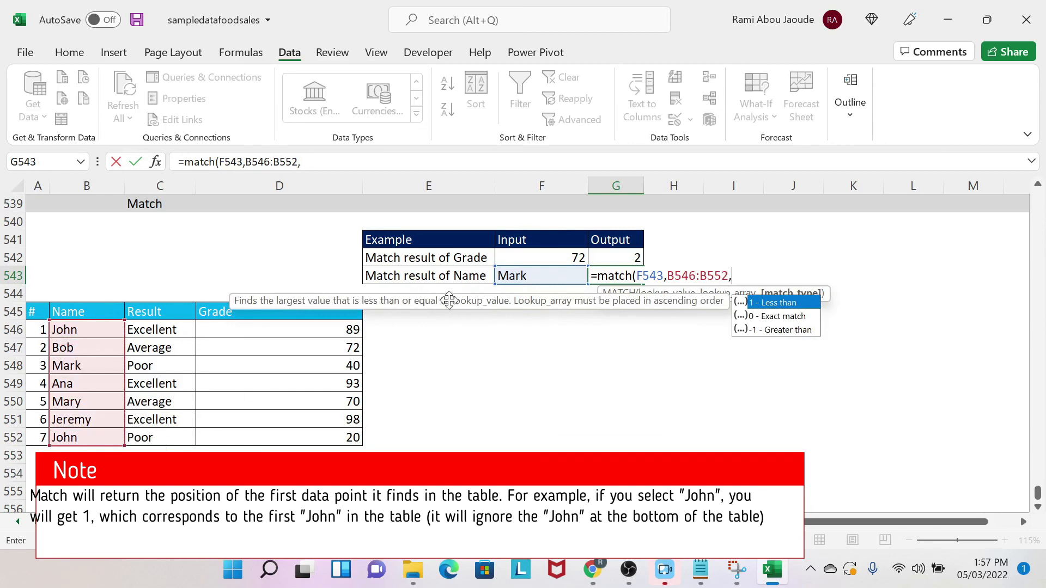
double_click(786, 314)
key(Return)
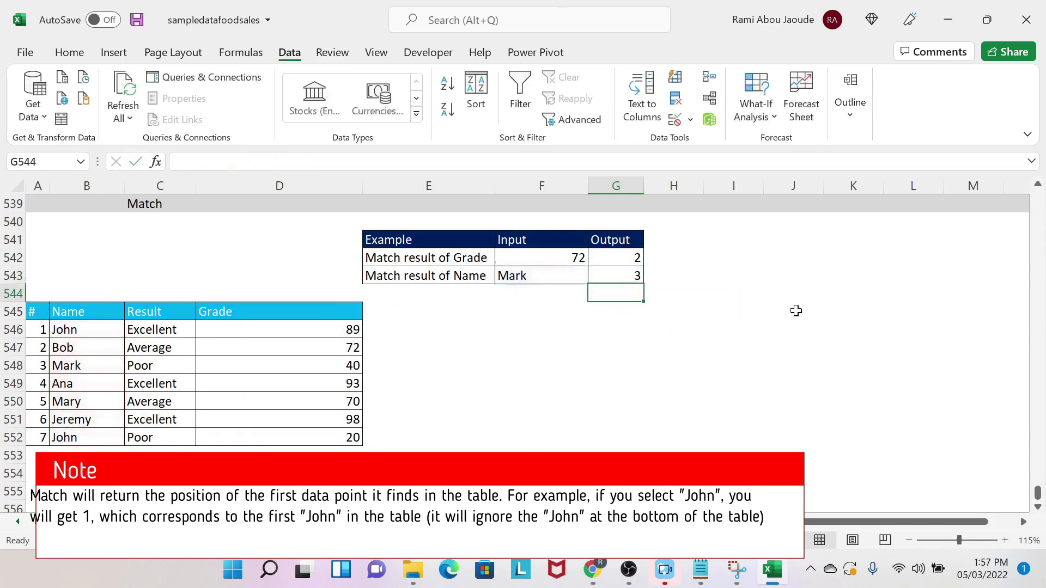
Step: Choose the sixth listed name from the dropdown in F543 and check the match output in G543
click(556, 277)
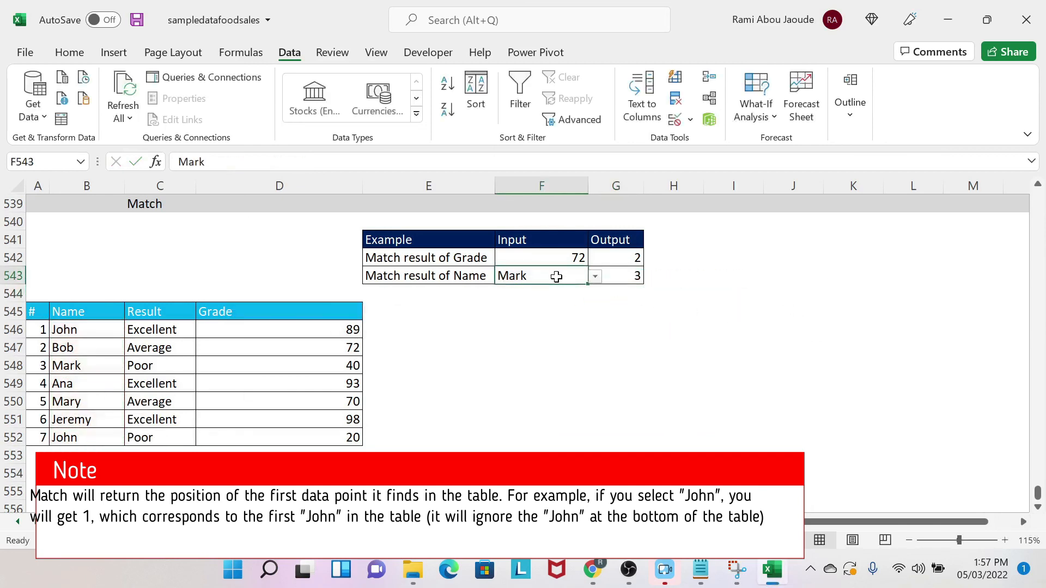
click(594, 278)
click(518, 358)
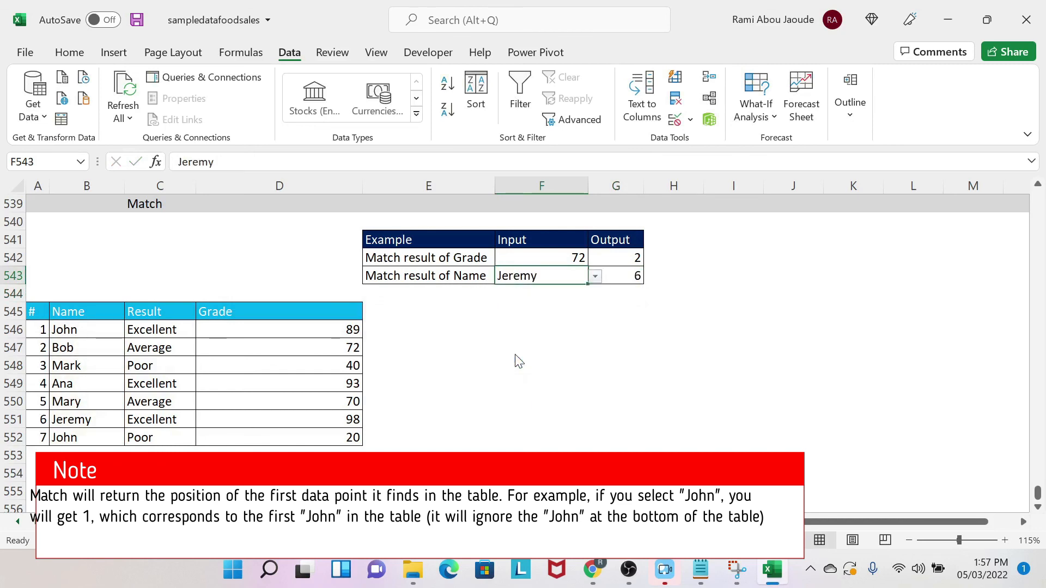
click(631, 275)
click(623, 311)
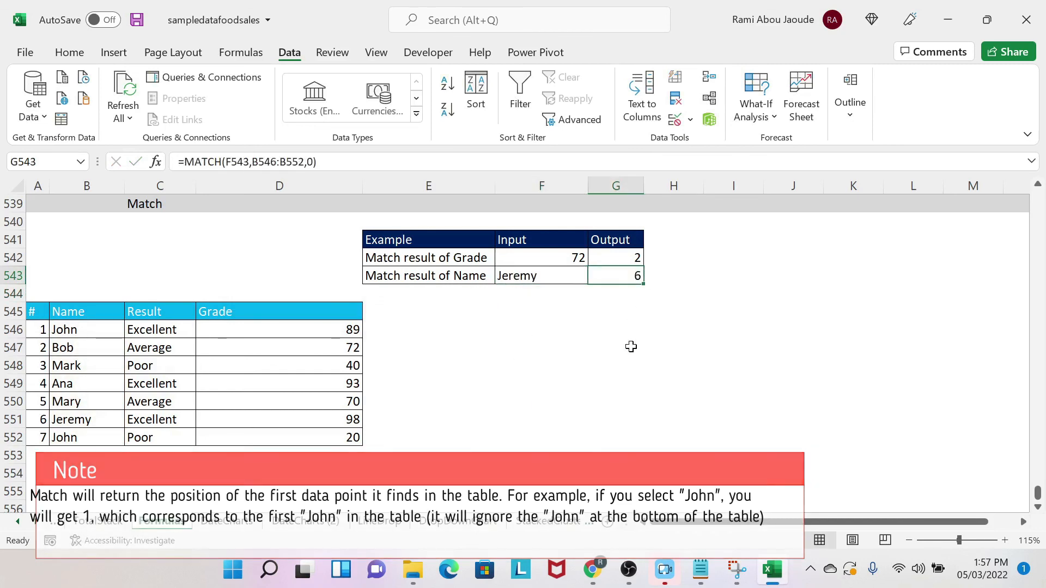